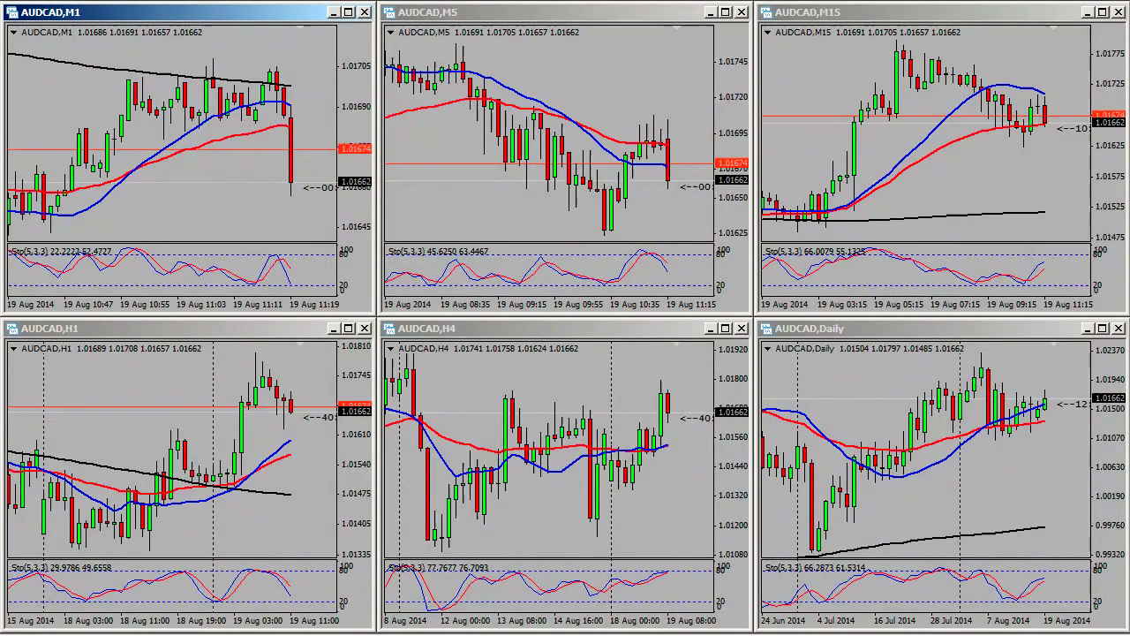
Find the AI-Change-All-Chart-Symbols.ex4 script in the data folder's MQL4\Scripts directory
key("alt+f")
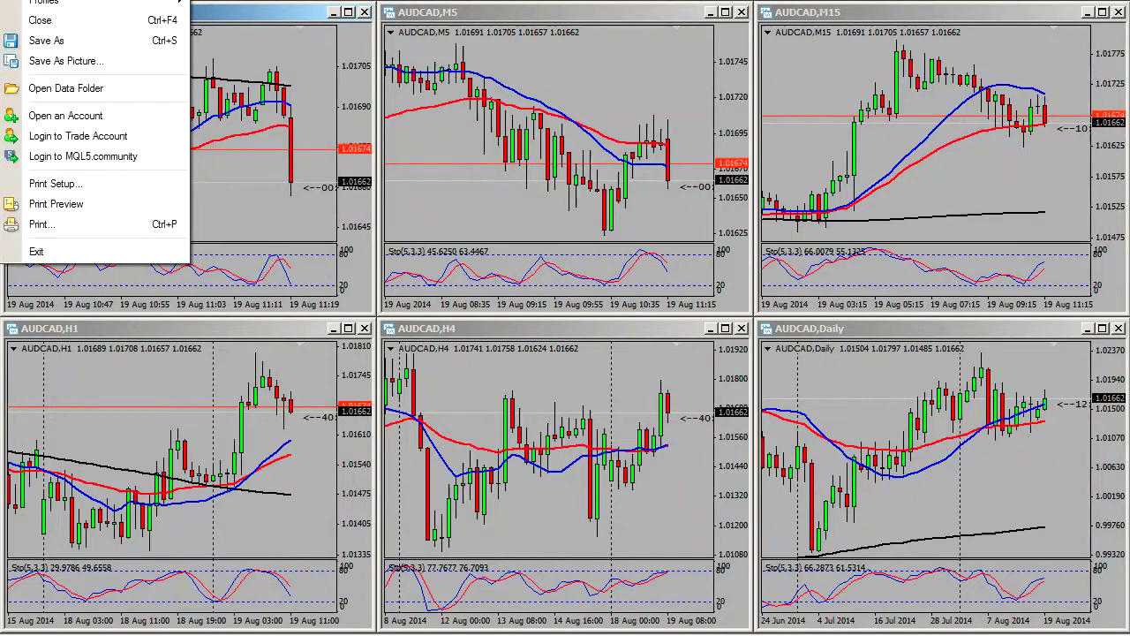
left_click(50, 88)
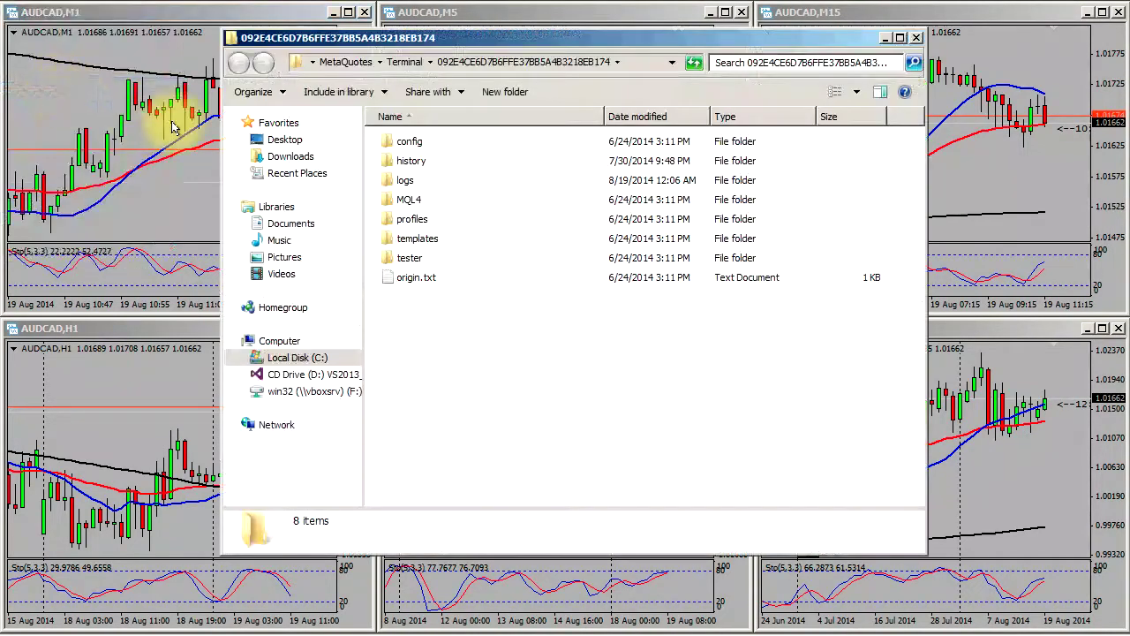
double_click(408, 202)
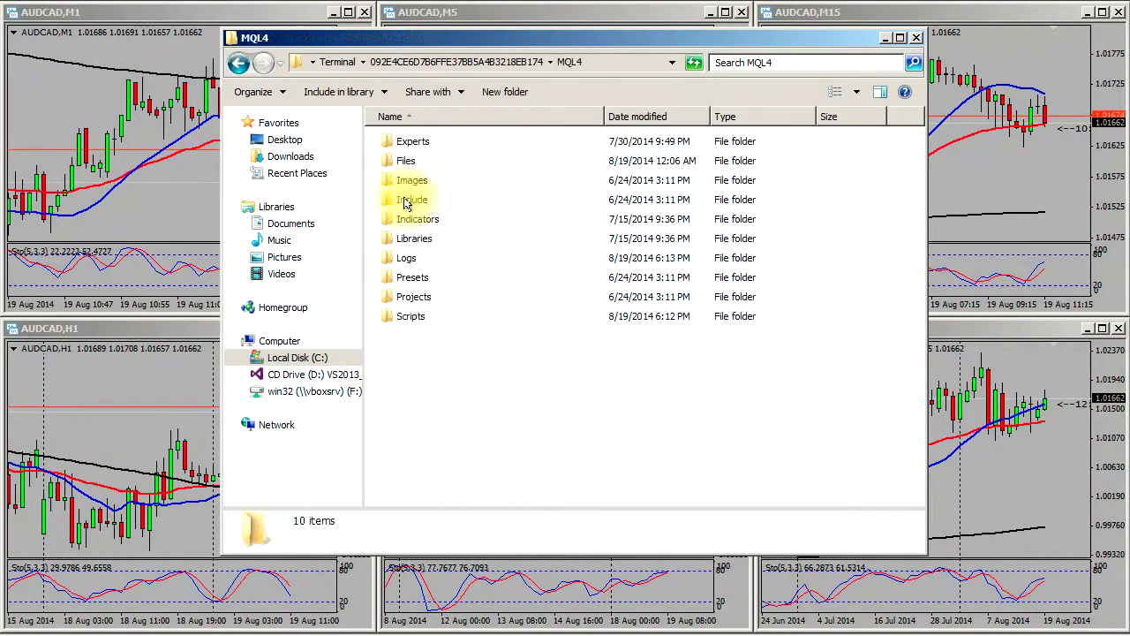
double_click(411, 317)
left_click(446, 168)
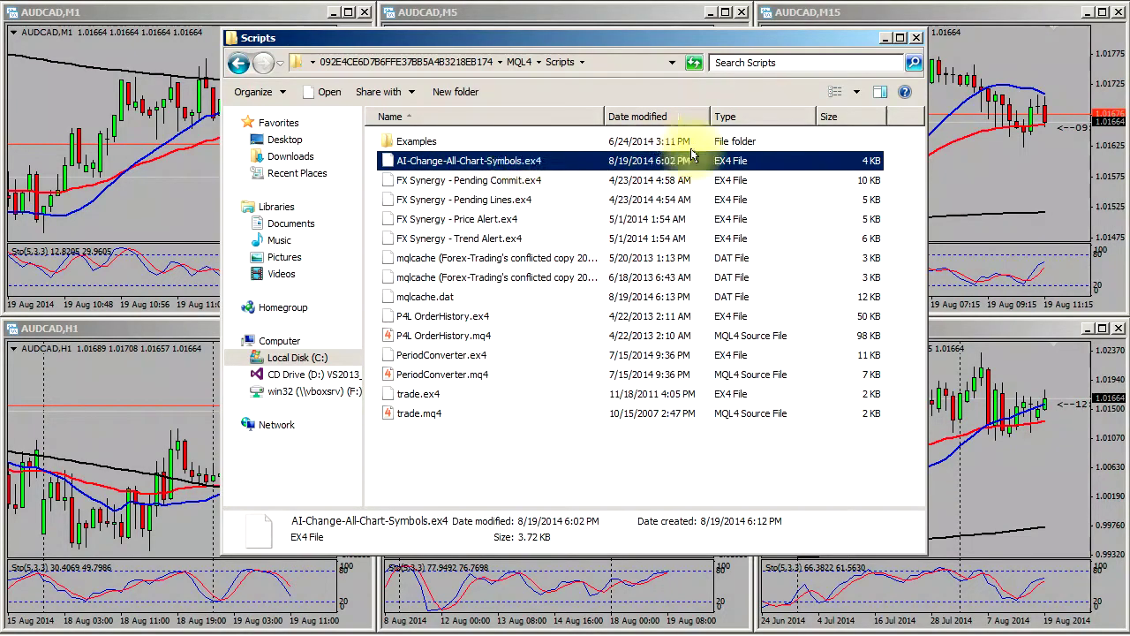
left_click(916, 38)
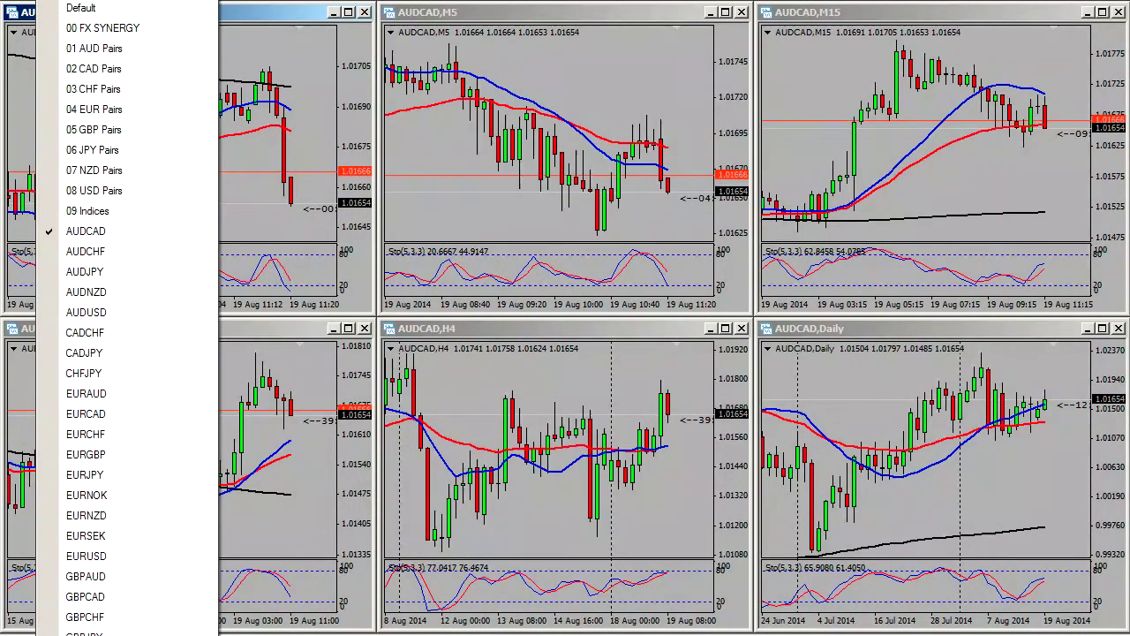
Save the six-chart layout under the name Default, confirming the overwrite
key("Return")
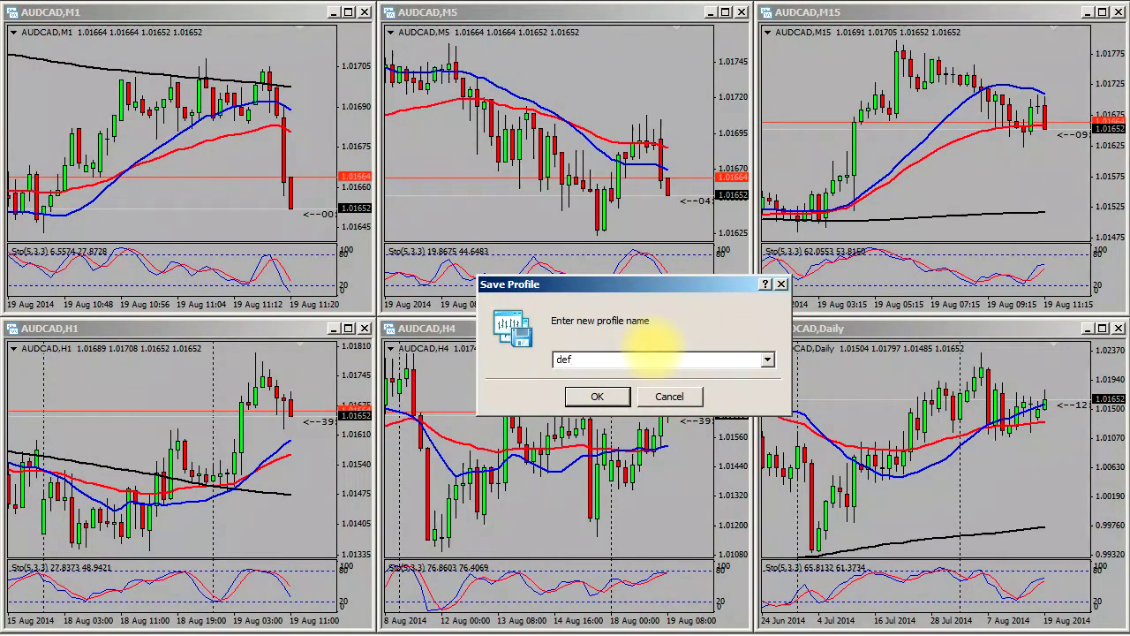
left_click(597, 398)
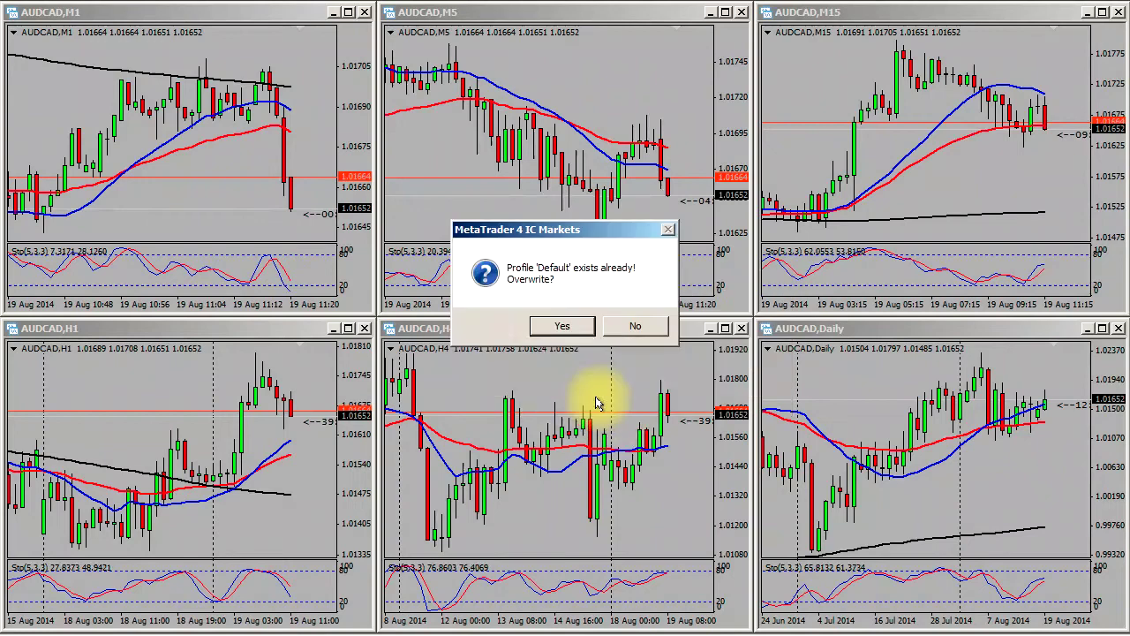
left_click(560, 326)
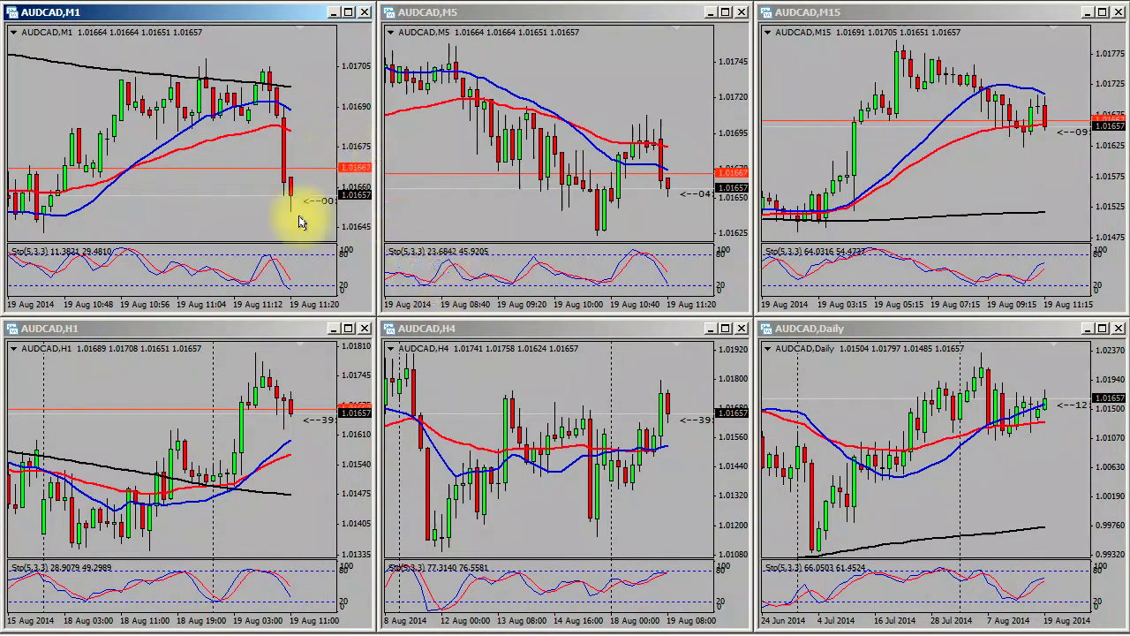
Assign an Alt-modified hotkey to AI-Change-All-Chart-Symbols from the Navigator's script list
left_click(524, 228)
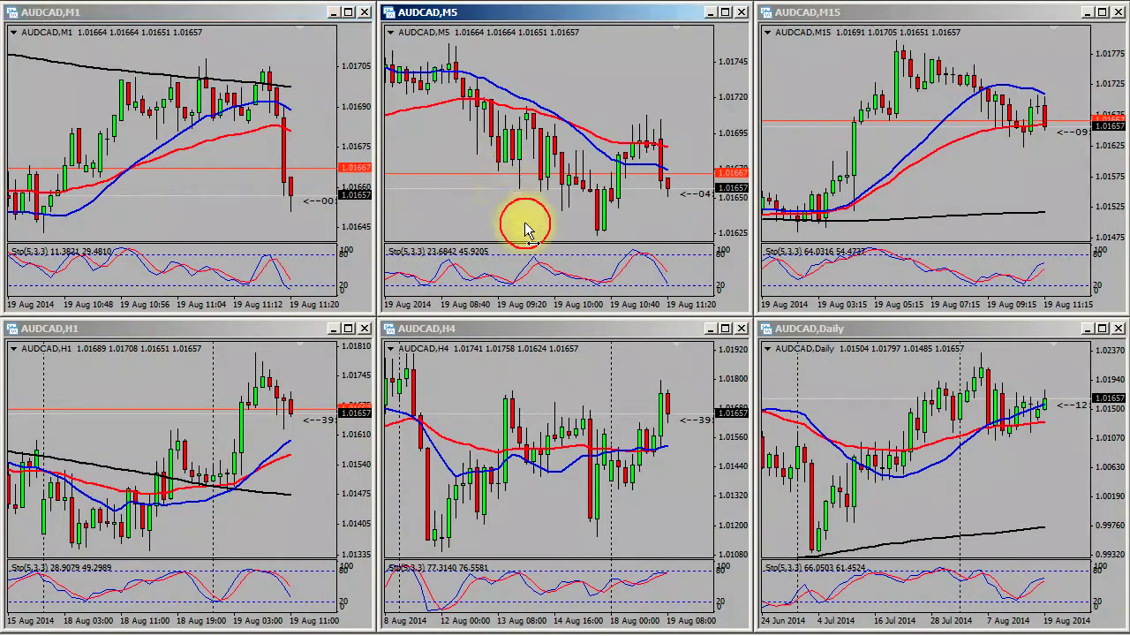
key("ctrl+n")
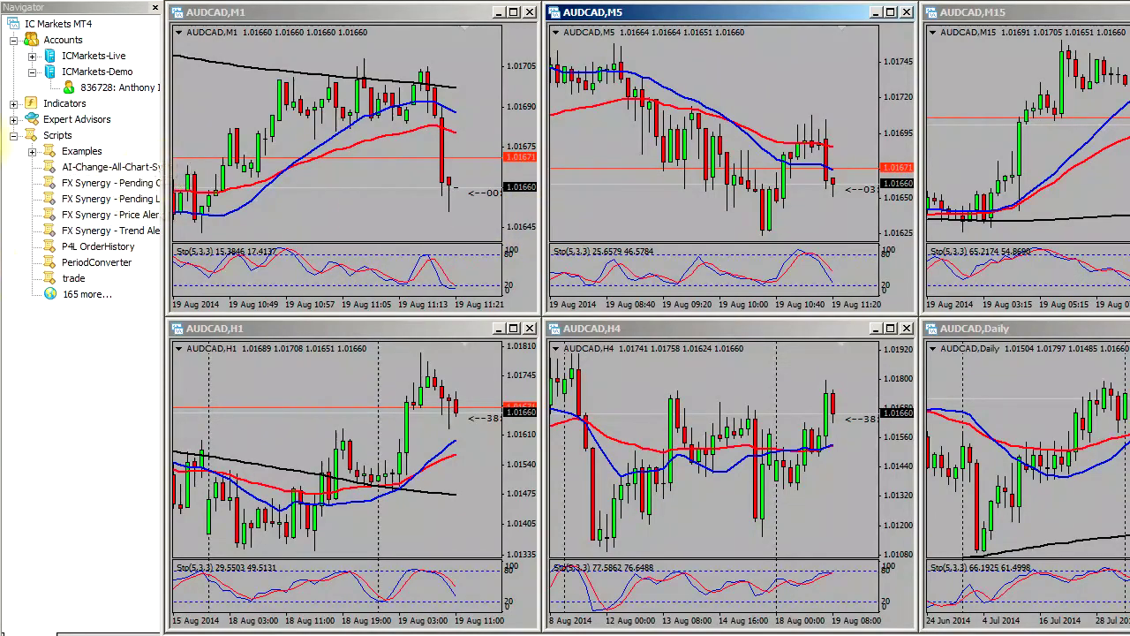
right_click(105, 168)
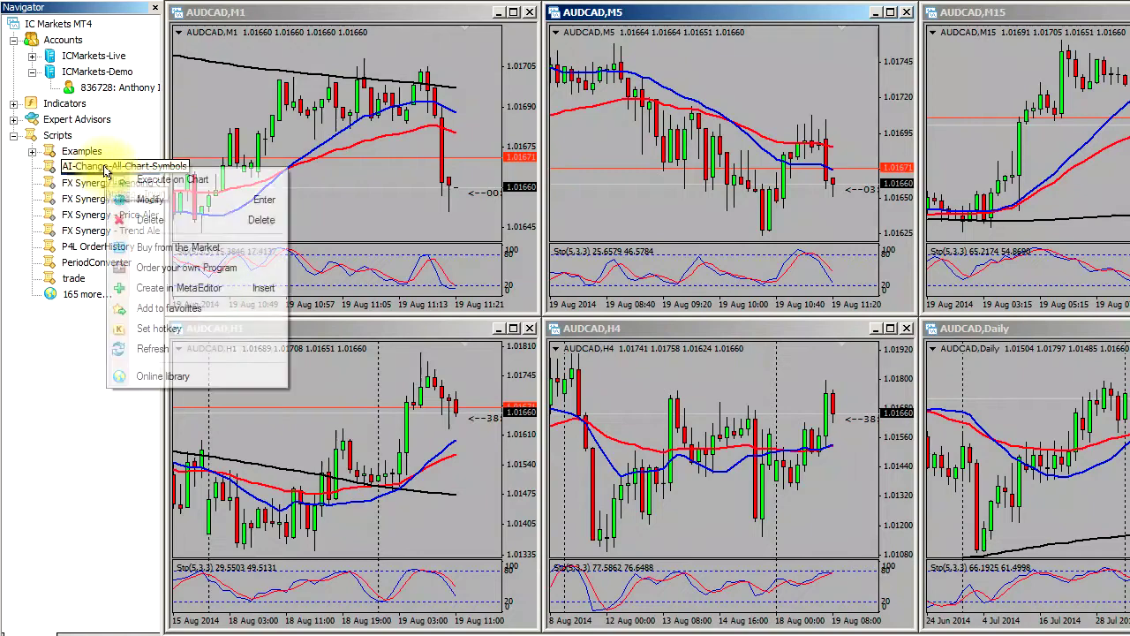
left_click(179, 330)
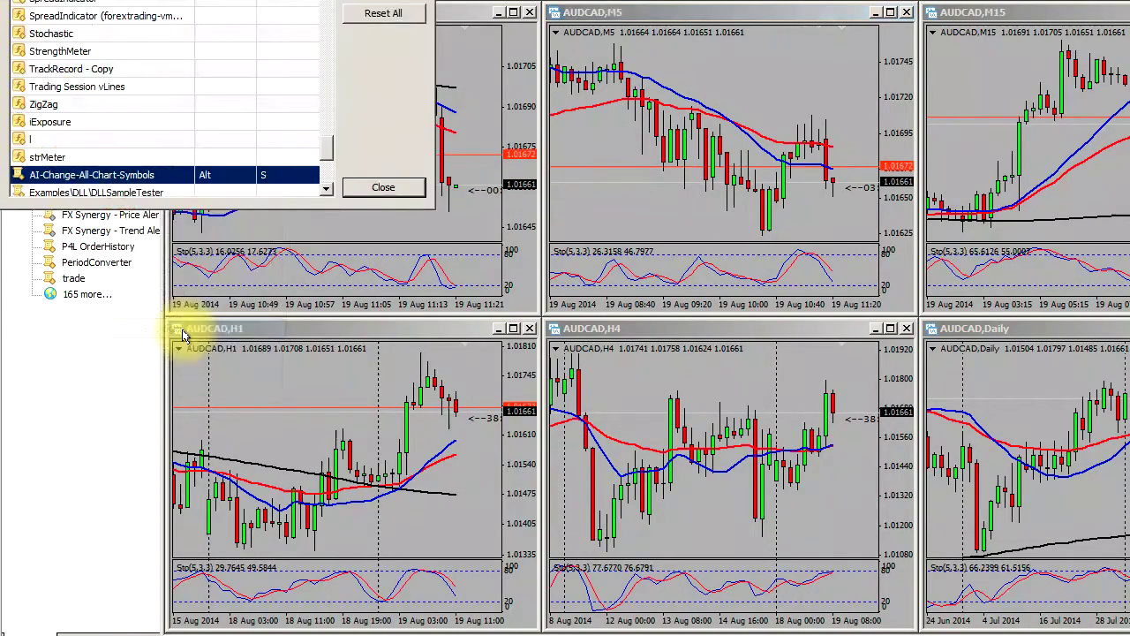
left_click(227, 173)
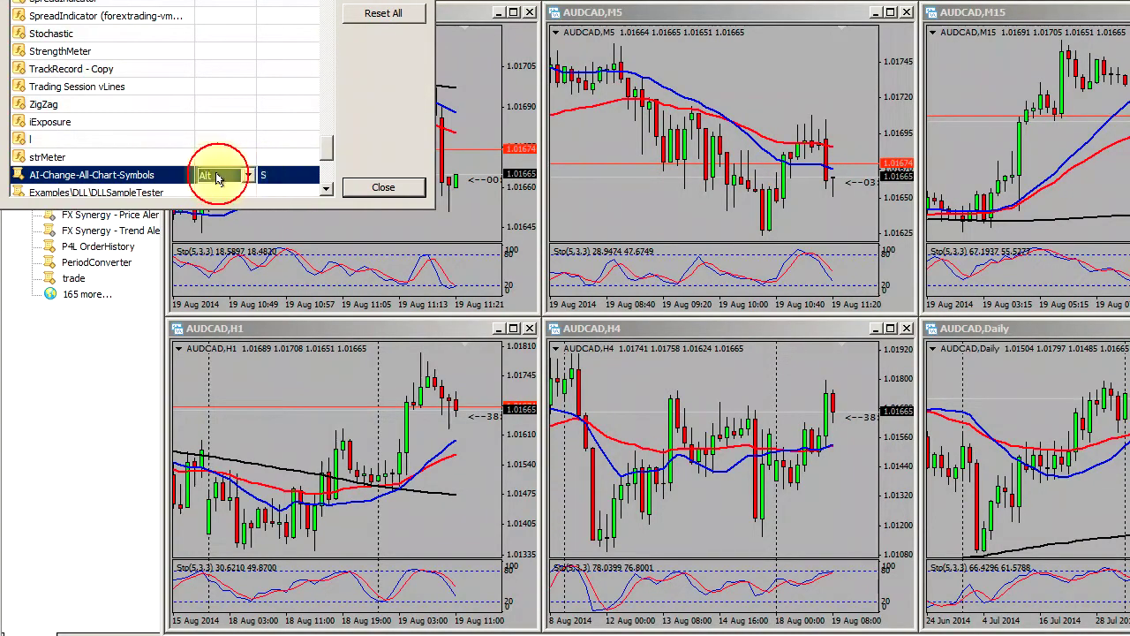
left_click(238, 177)
left_click(225, 191)
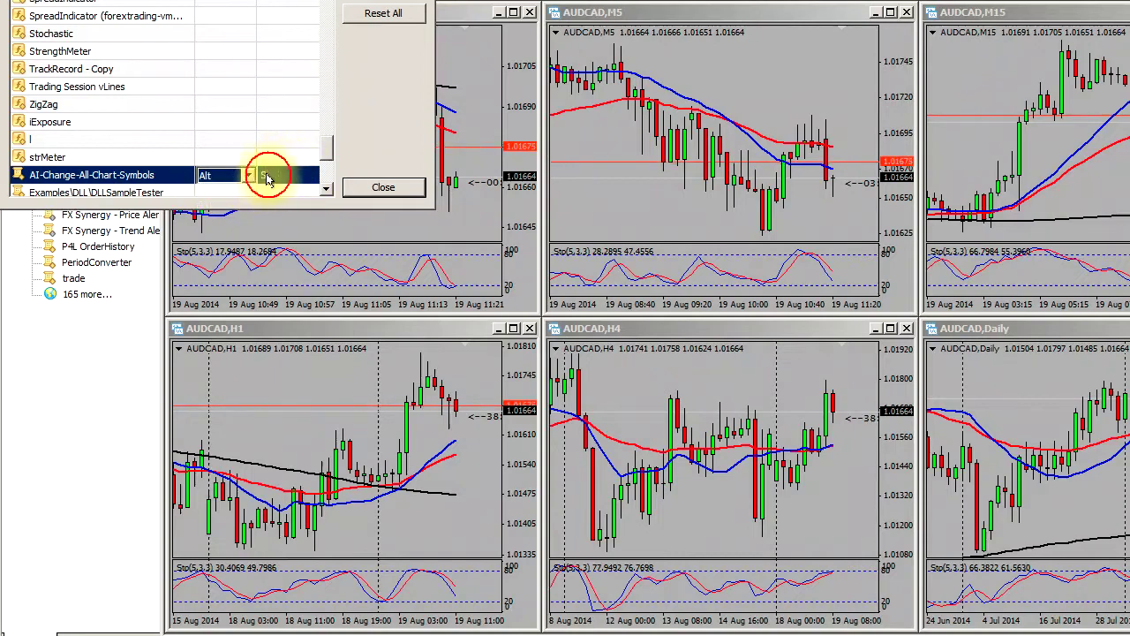
left_click(369, 188)
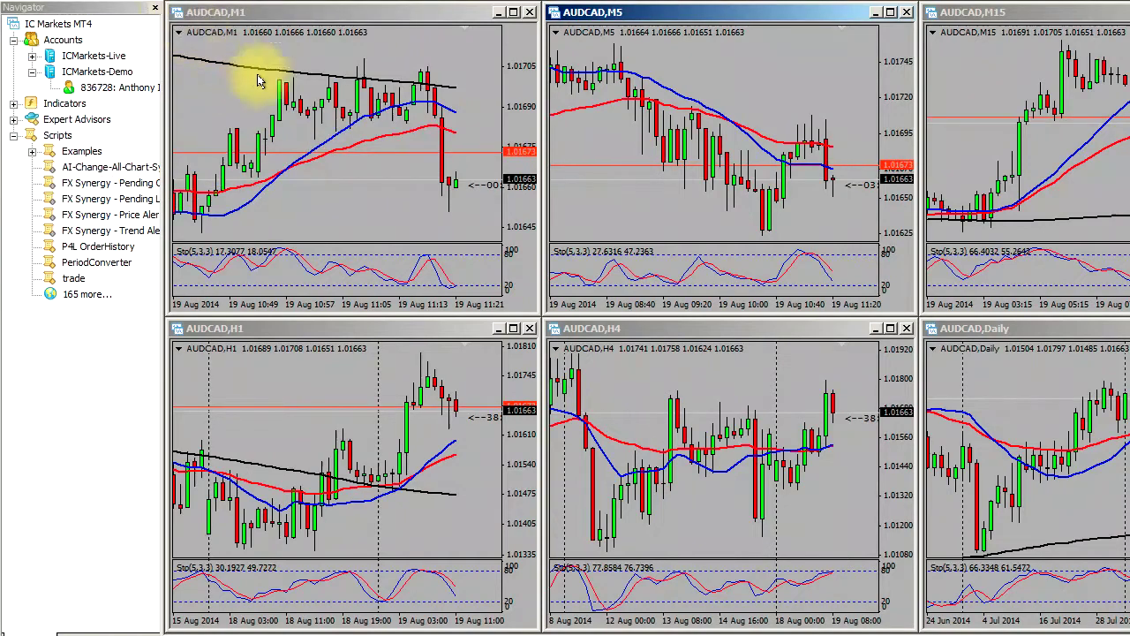
Hide the Navigator, launch the script with Ctrl+1 and check its version and author info
key("ctrl+n")
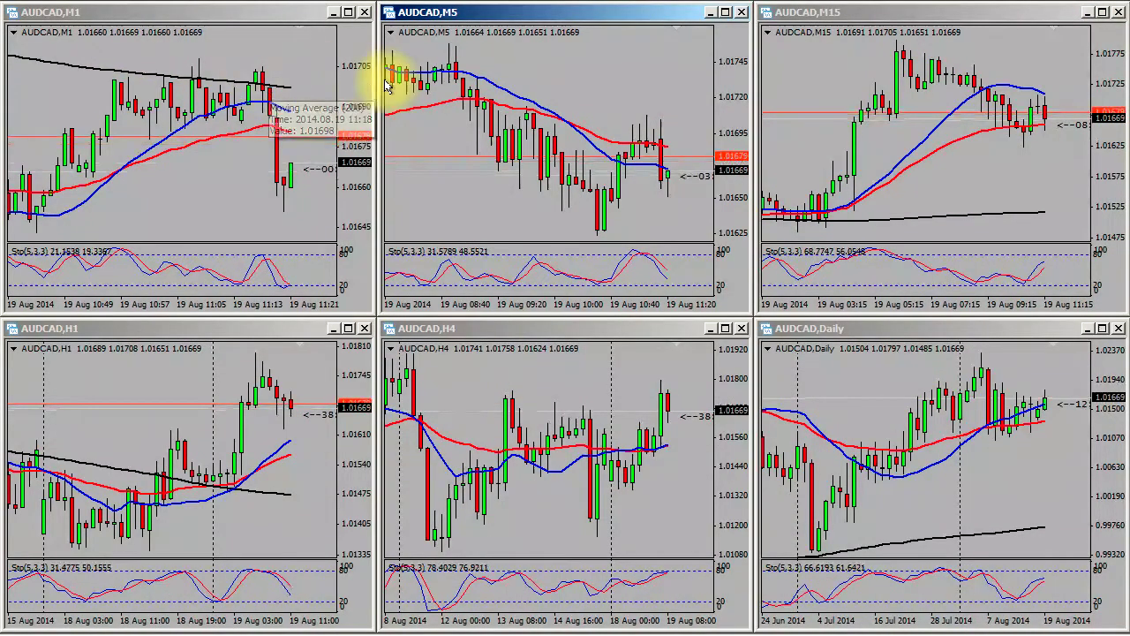
key("ctrl+1")
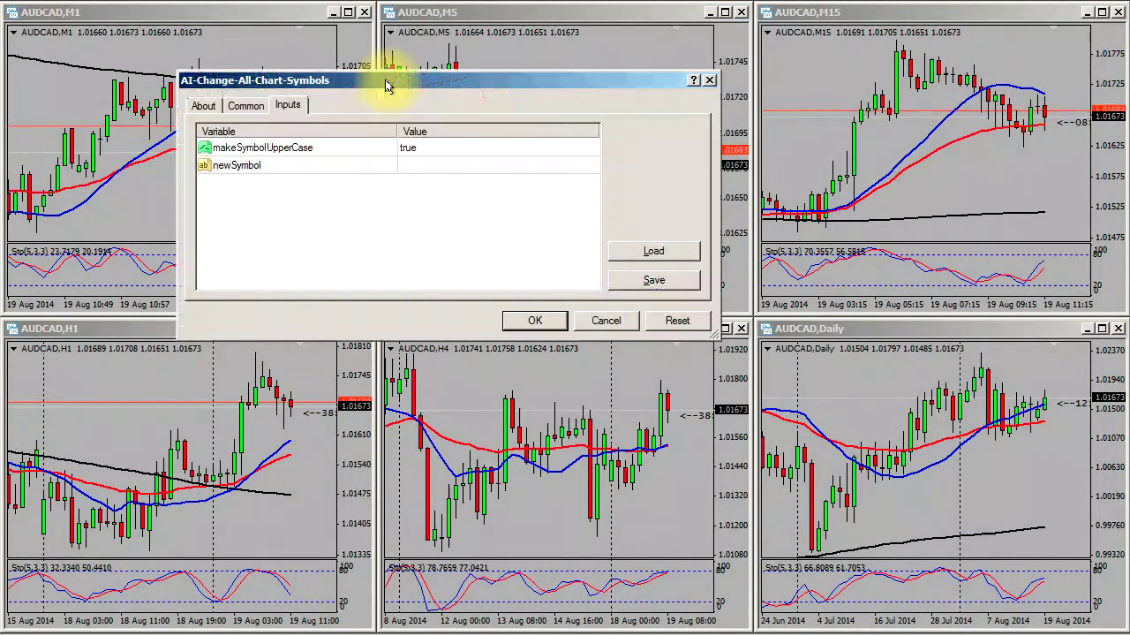
left_click(204, 106)
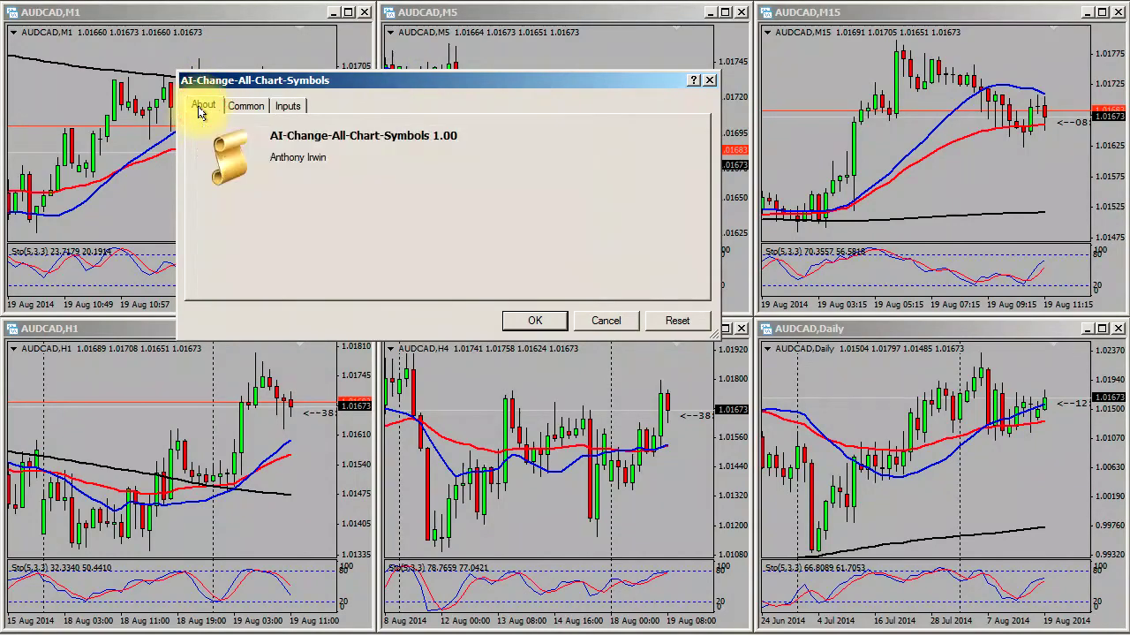
left_click(290, 106)
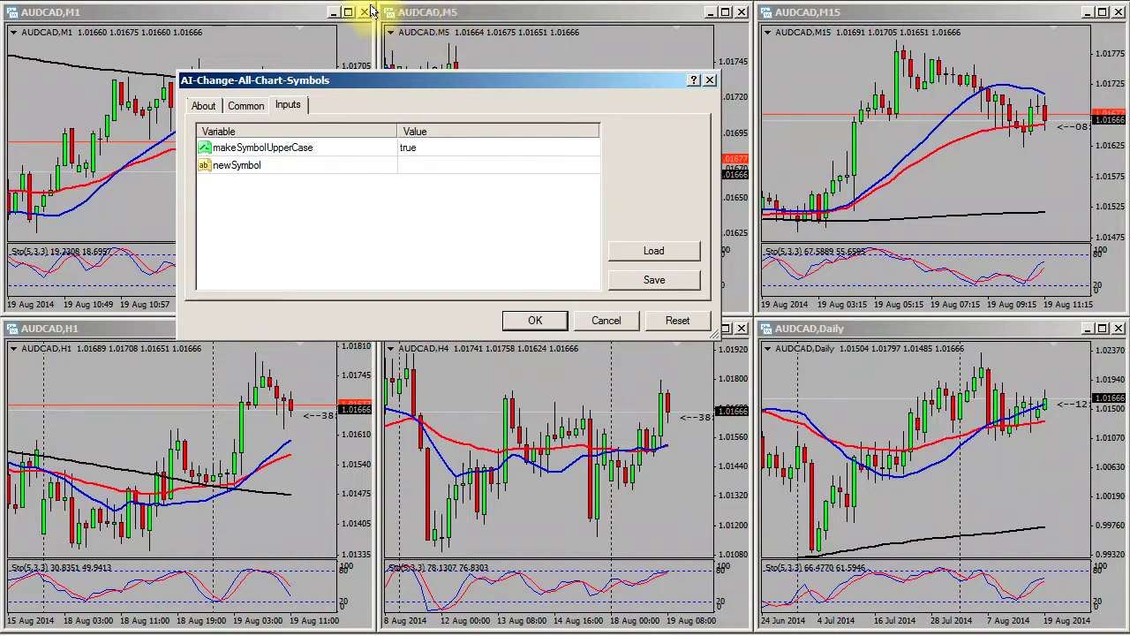
Set the script's newSymbol input to audusd and run it across the charts
left_click(424, 148)
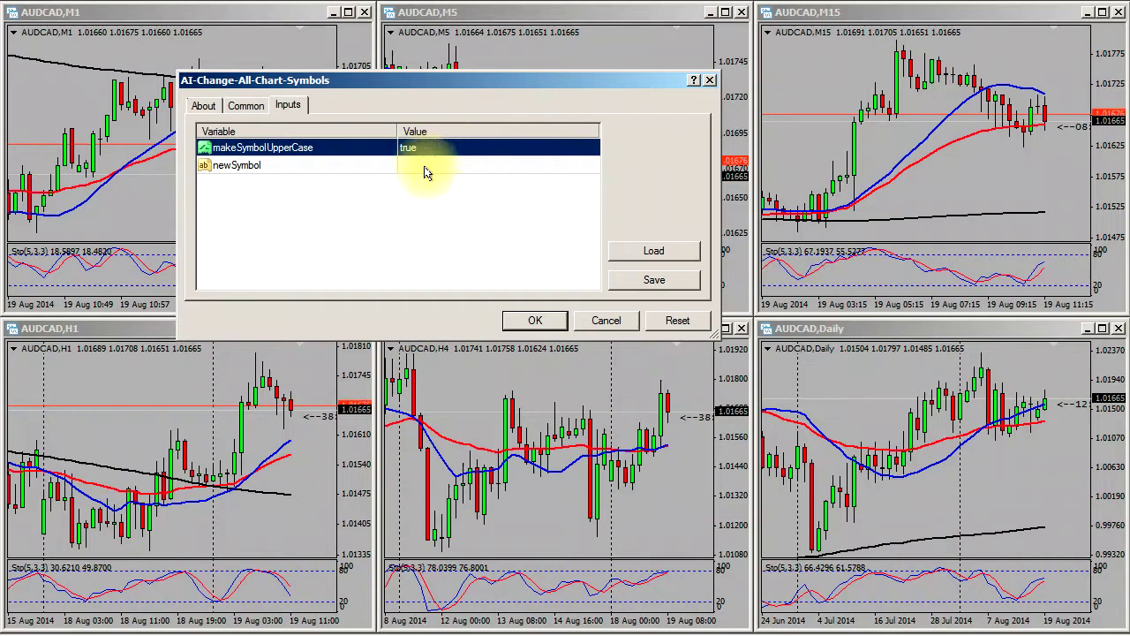
left_click(424, 173)
left_click(441, 168)
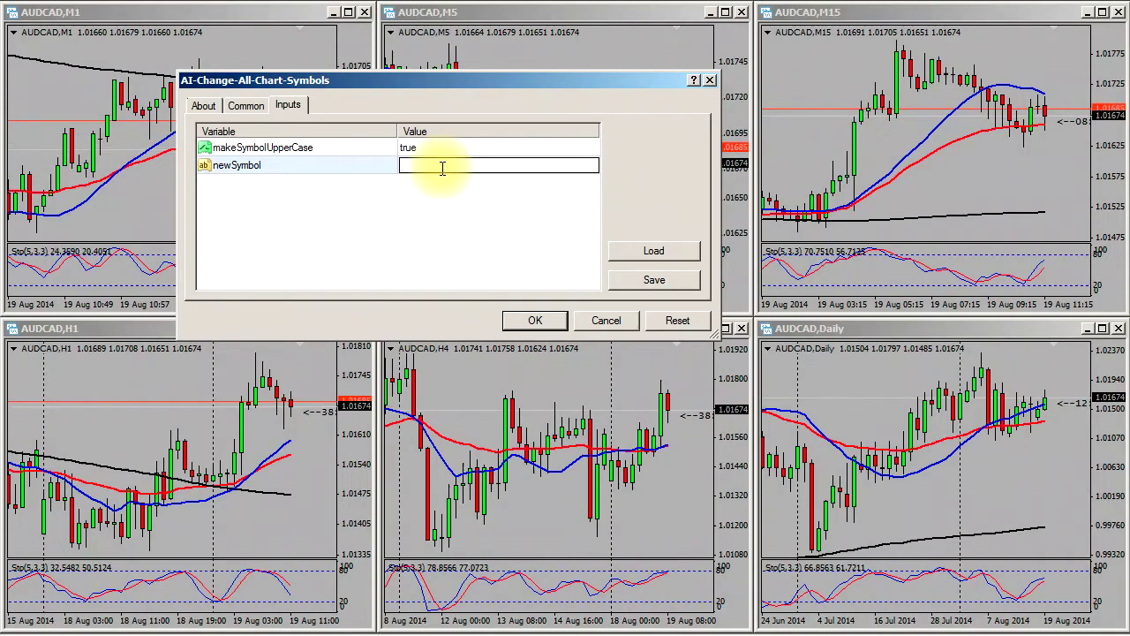
type("usd")
key("Return")
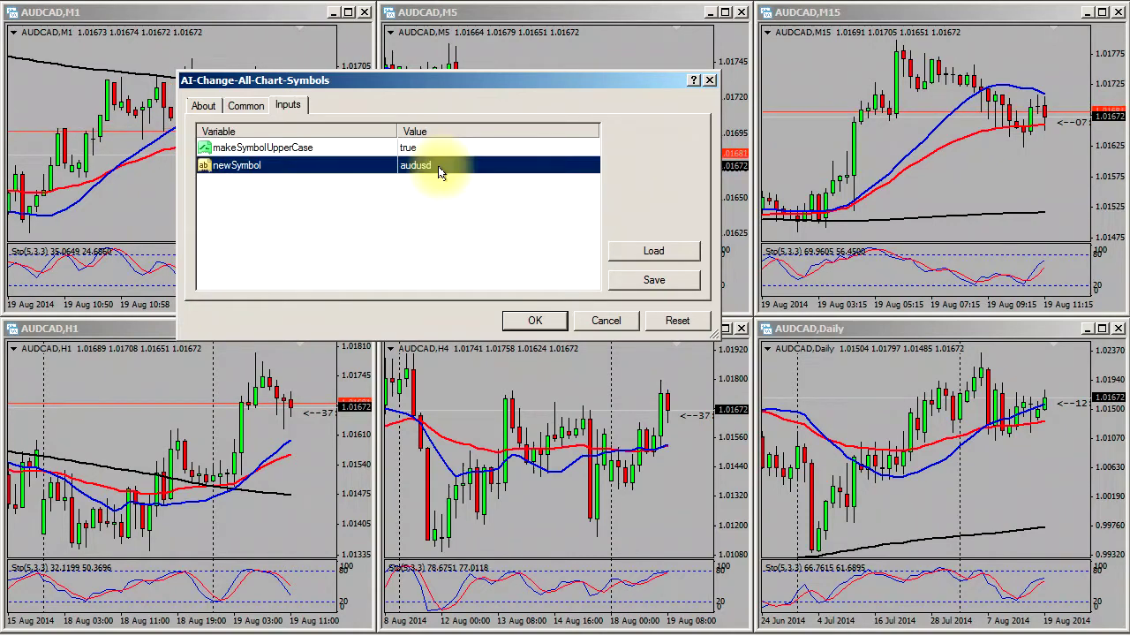
left_click(532, 321)
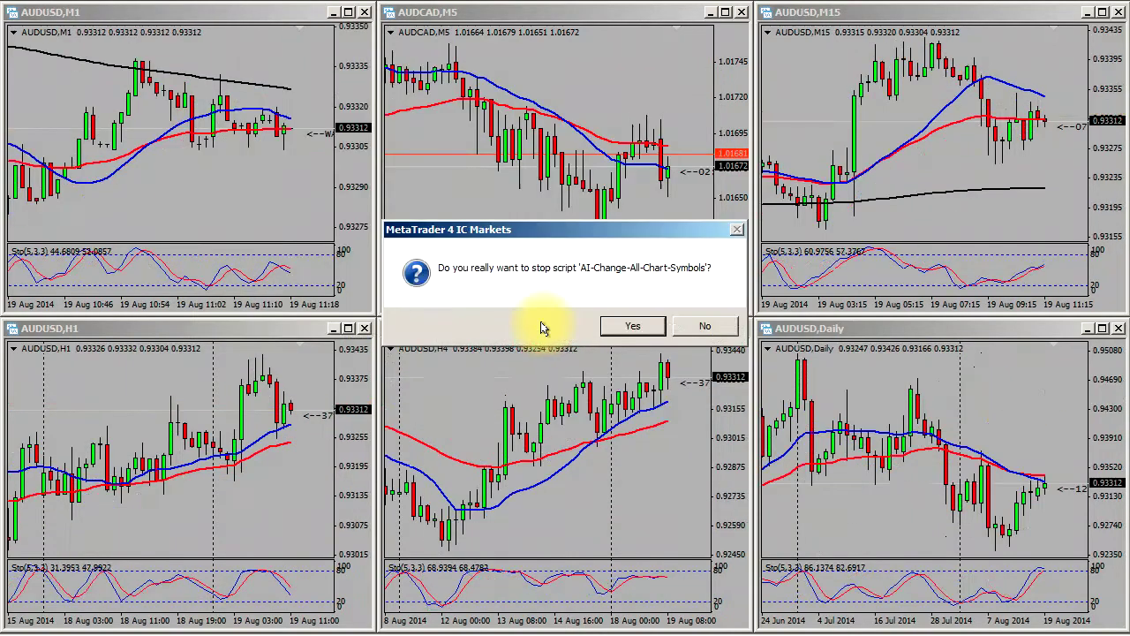
Stop the finished script, rerun it with newSymbol eurtry, then stop it again
left_click(622, 333)
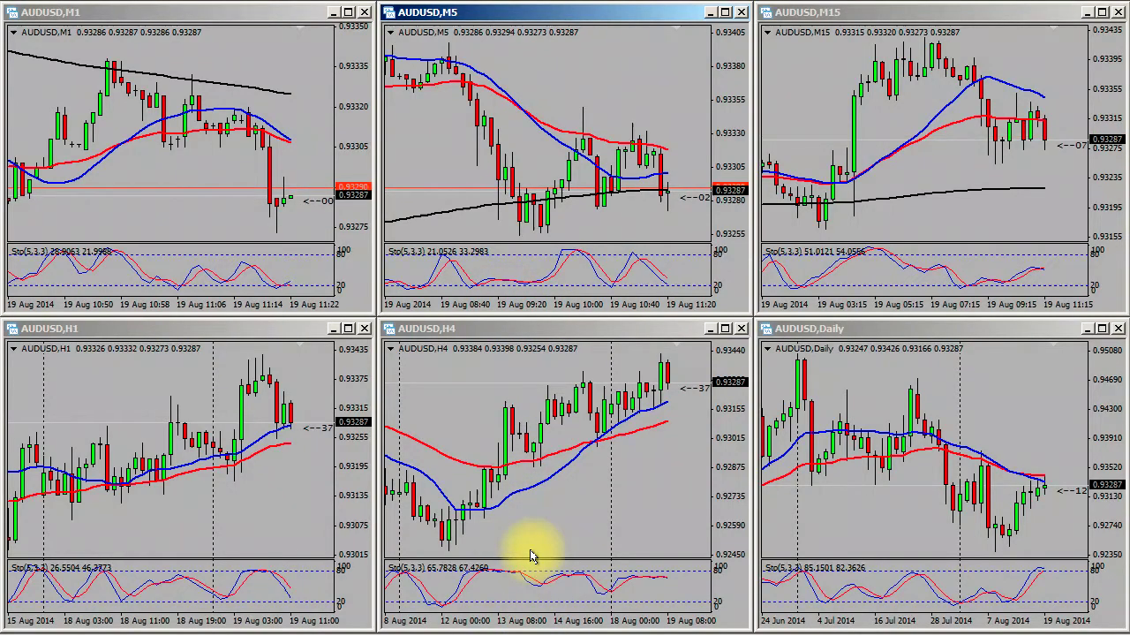
key("ctrl+1")
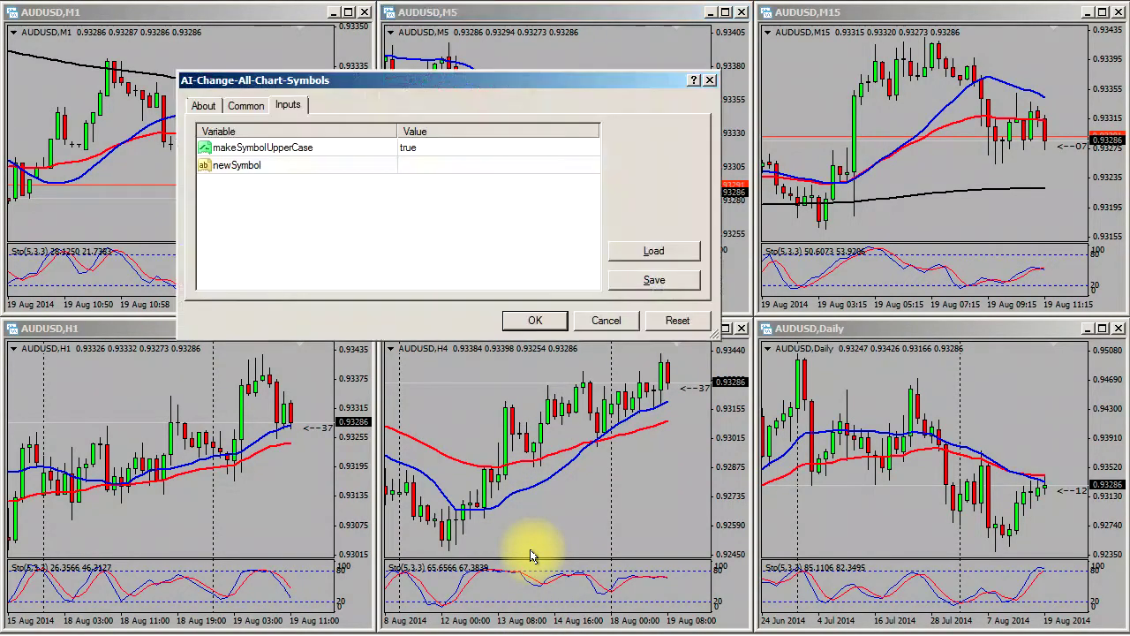
double_click(452, 165)
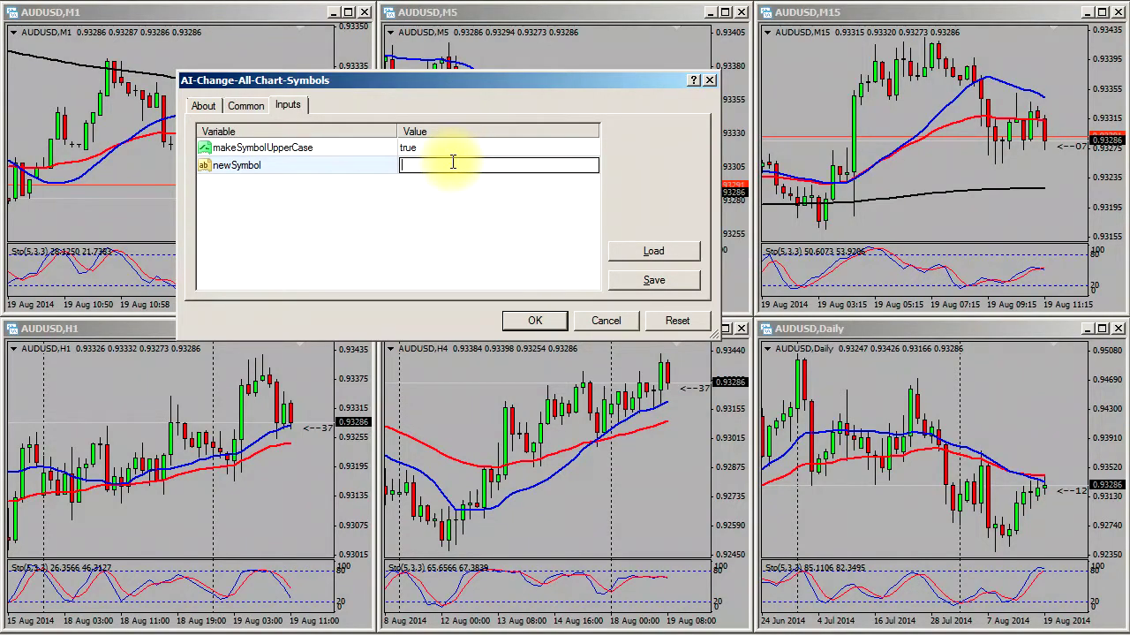
type("eurtry")
key("Return")
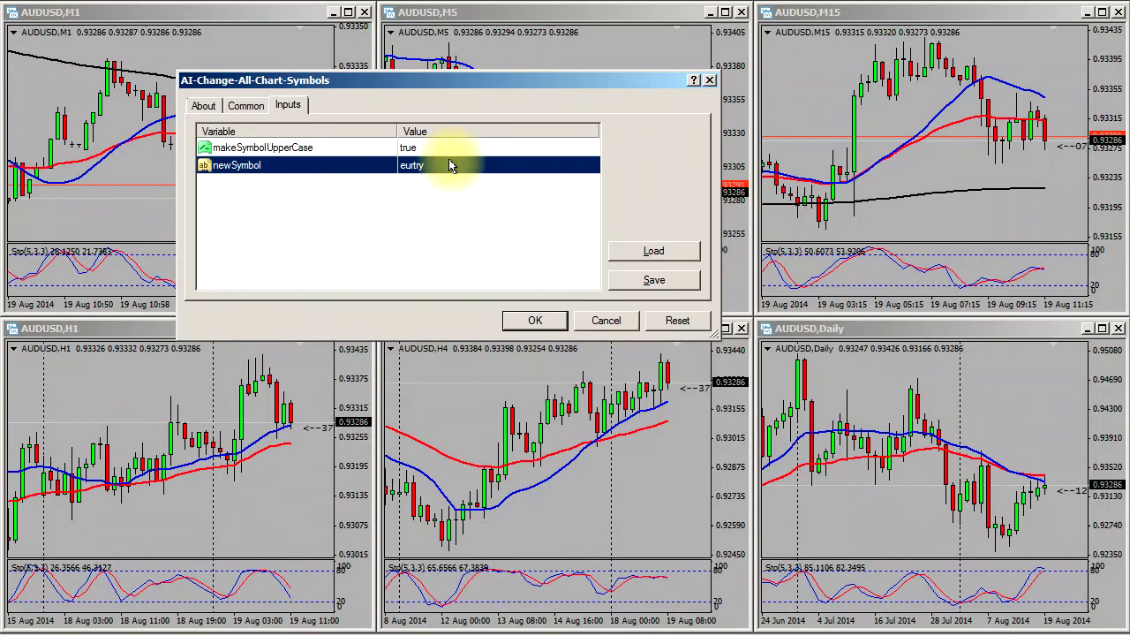
left_click(534, 325)
left_click(626, 328)
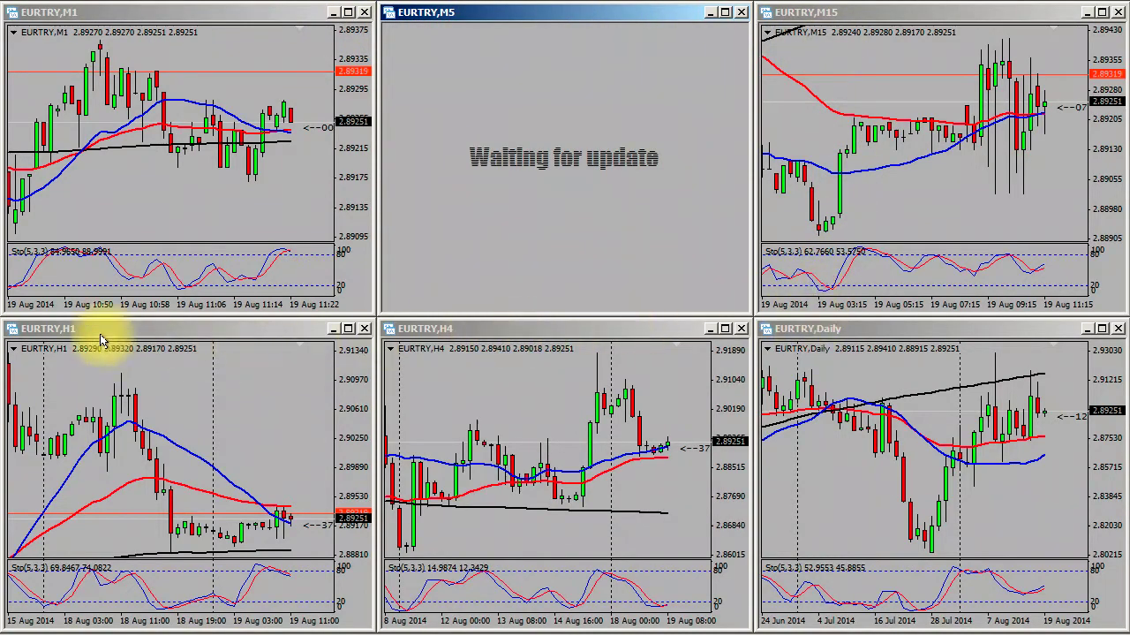
Drag the script onto the H4 chart and run it with newSymbol set to xauusd
left_click_drag(508, 633, 430, 441)
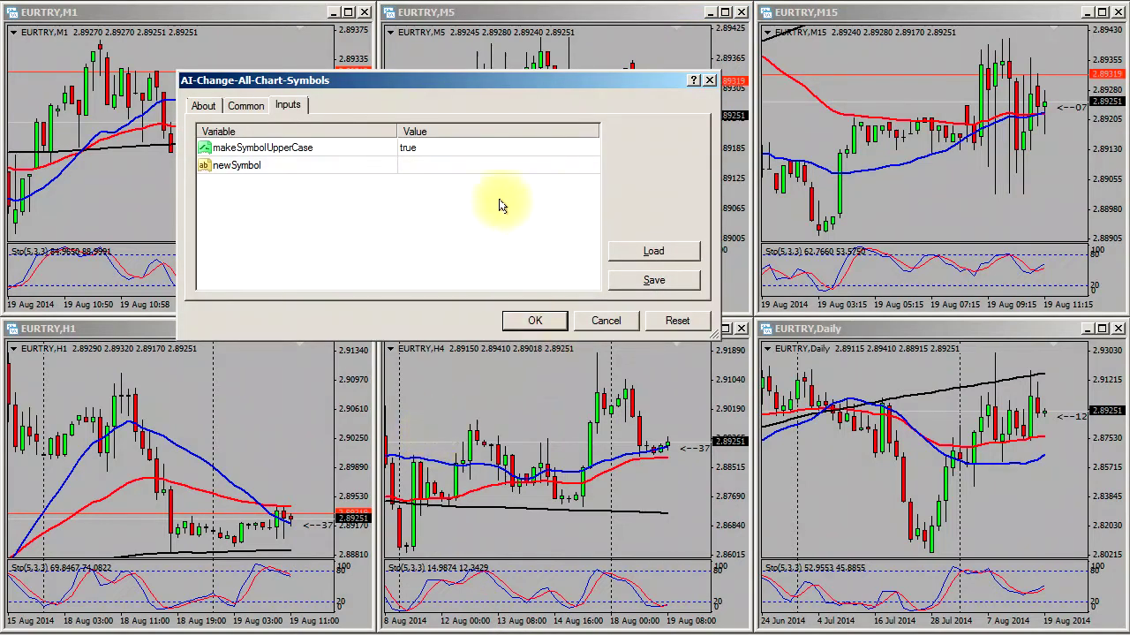
double_click(477, 166)
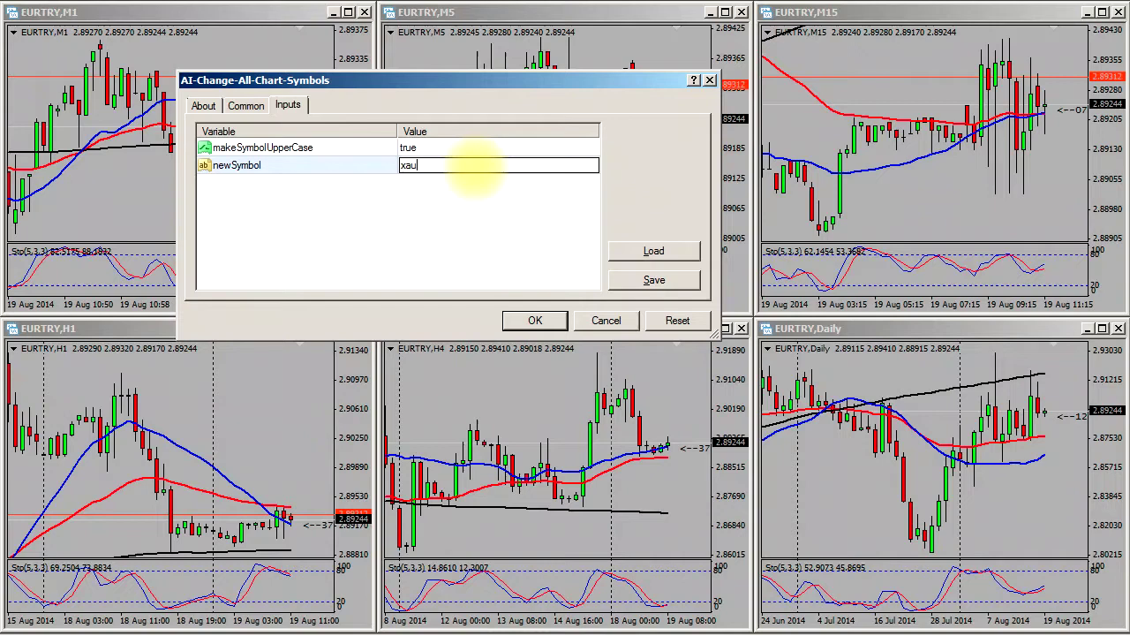
left_click(474, 173)
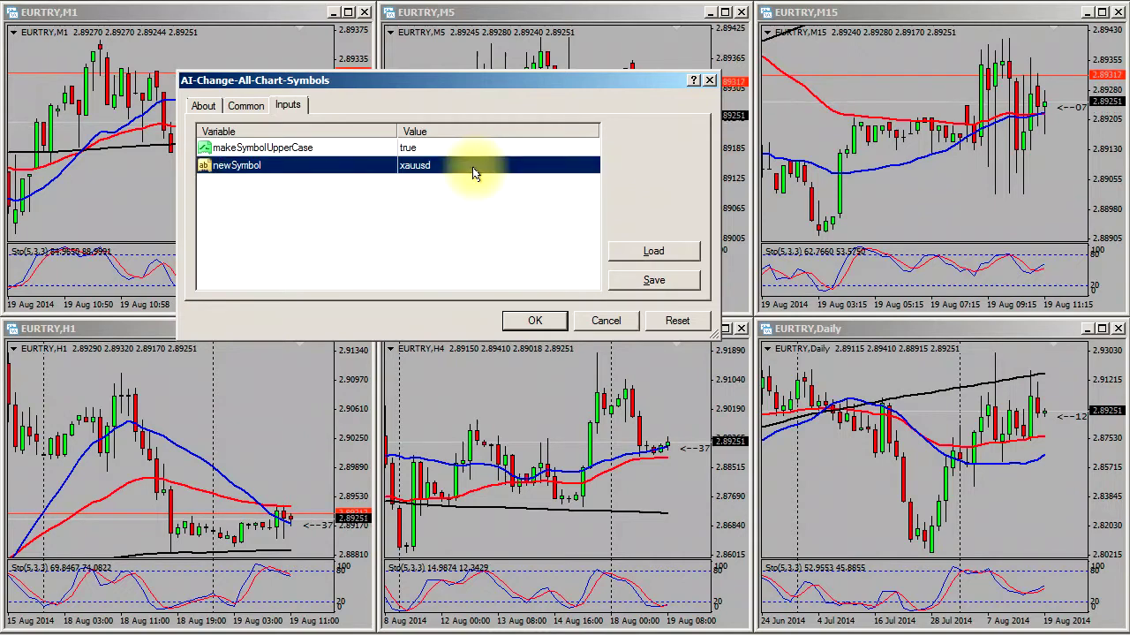
left_click(530, 320)
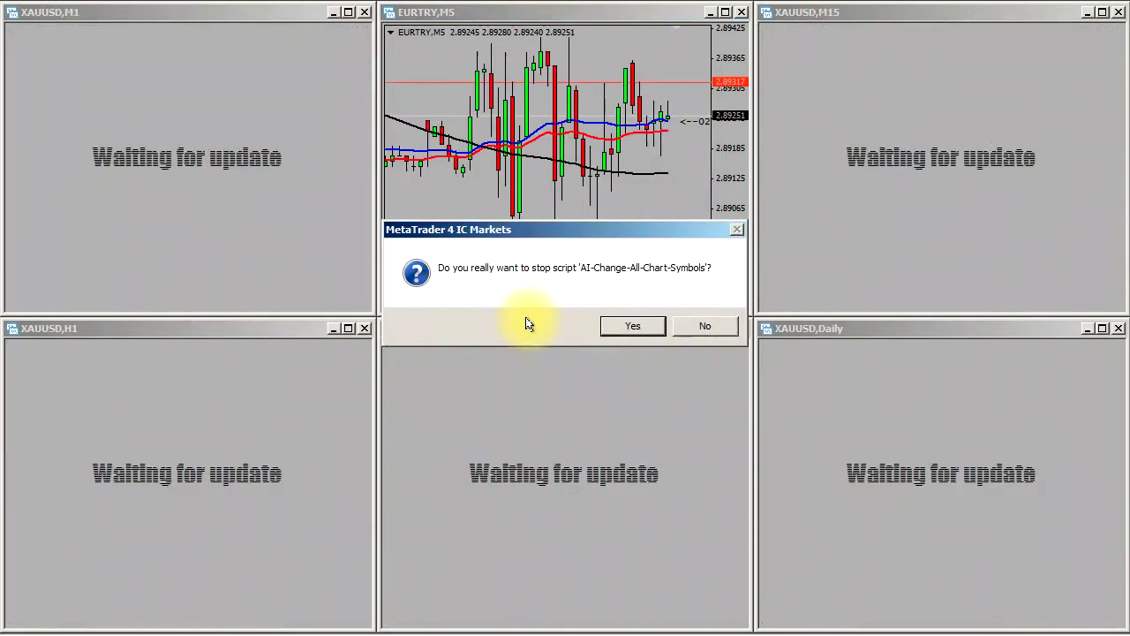